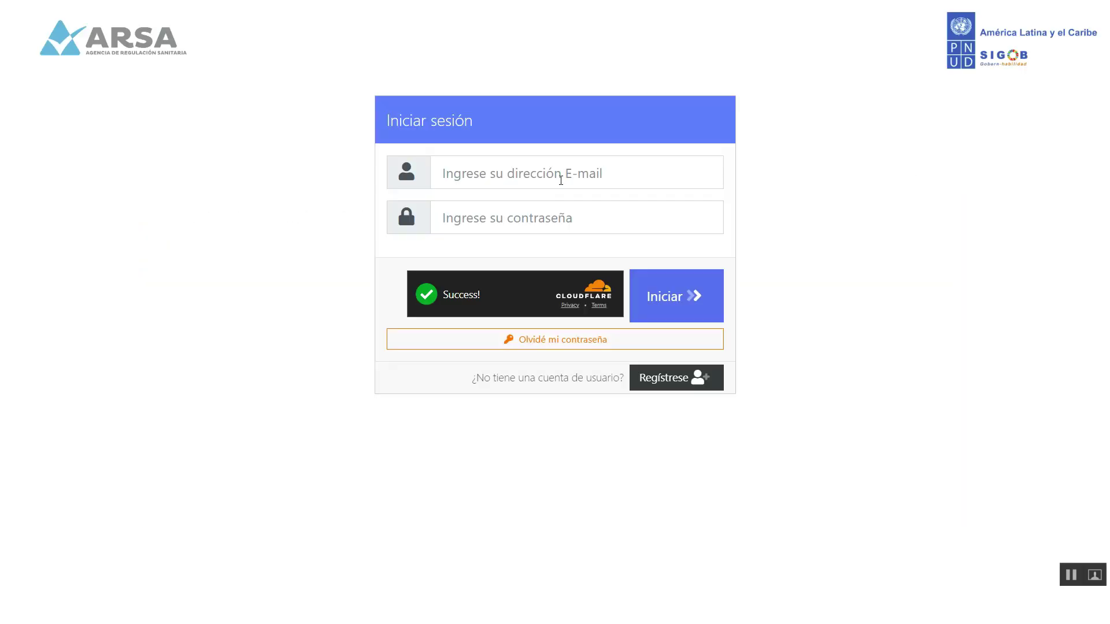
# Step: Sign in to the portal with the saved e-mail address and the account password
pyautogui.click(561, 181)
pyautogui.write('ce')
pyautogui.click(595, 220)
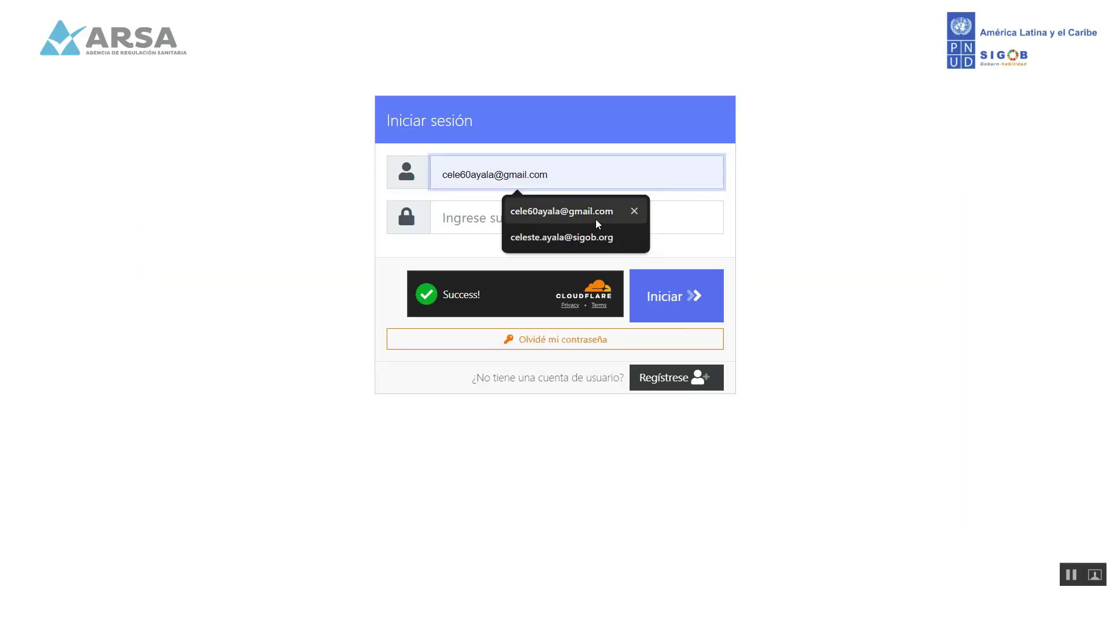
pyautogui.click(554, 220)
pyautogui.write('•••')
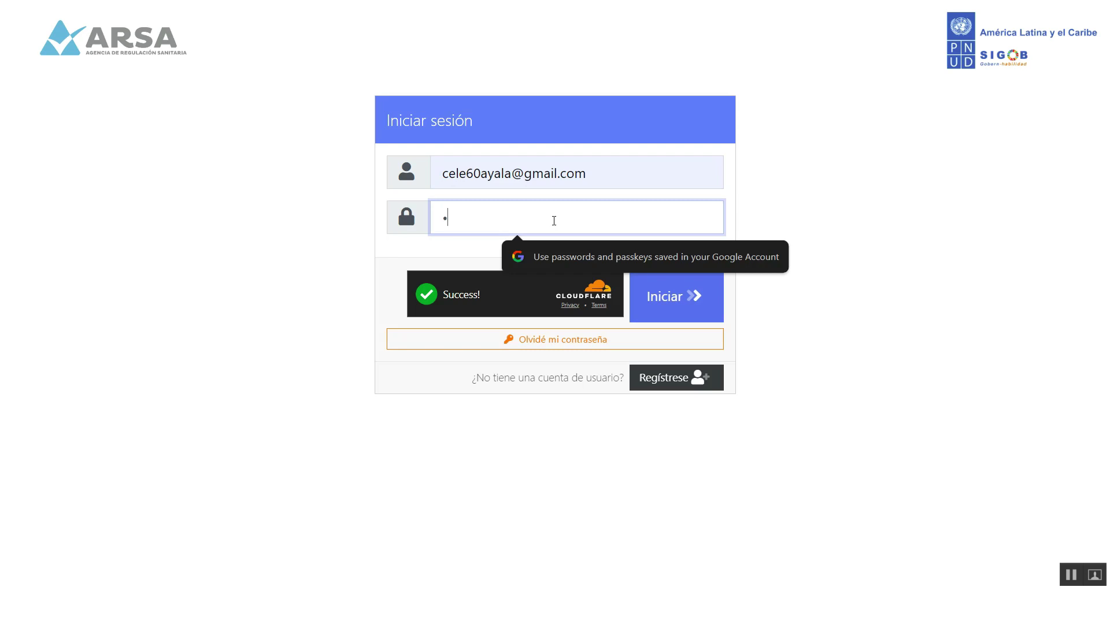
pyautogui.write('•')
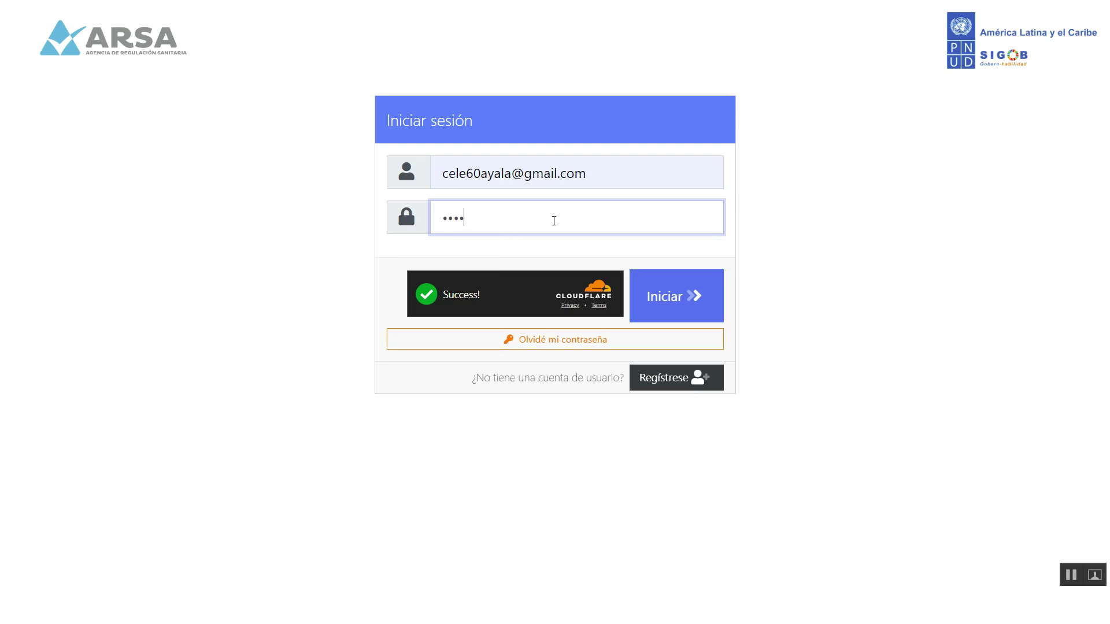
pyautogui.click(665, 299)
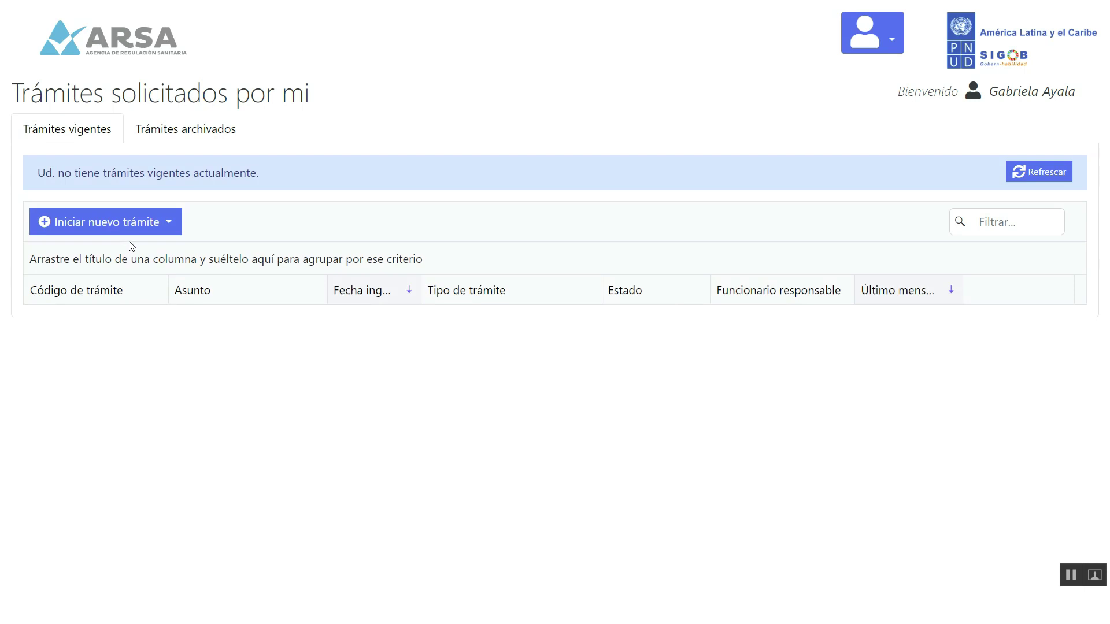
pyautogui.click(165, 232)
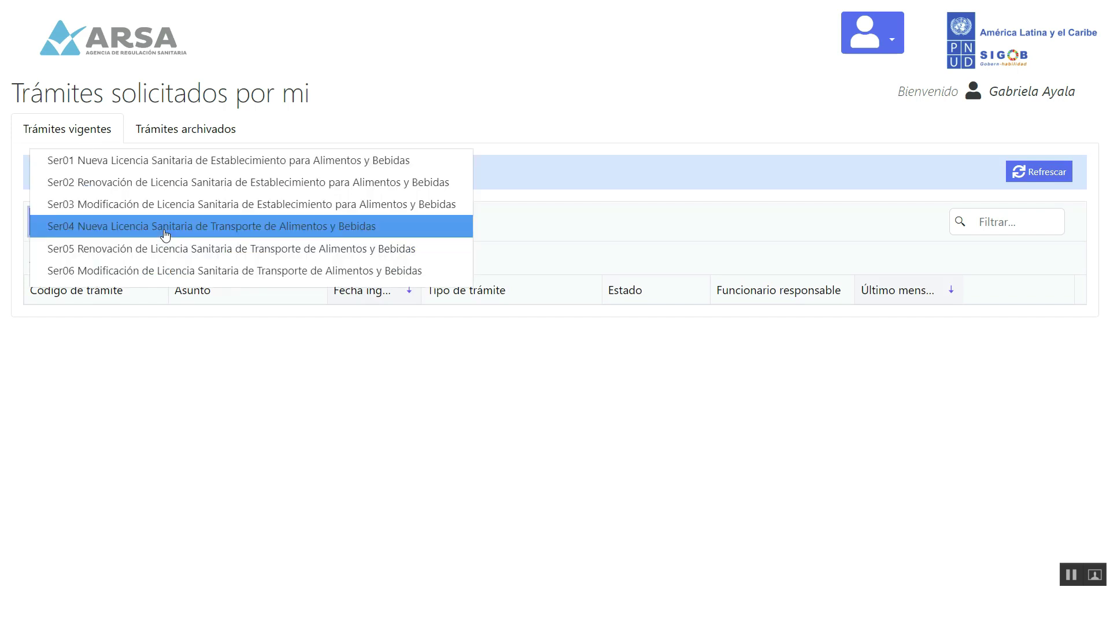
# Step: Start a new Ser02 sanitary licence renewal request for a food and beverage establishment
pyautogui.click(164, 192)
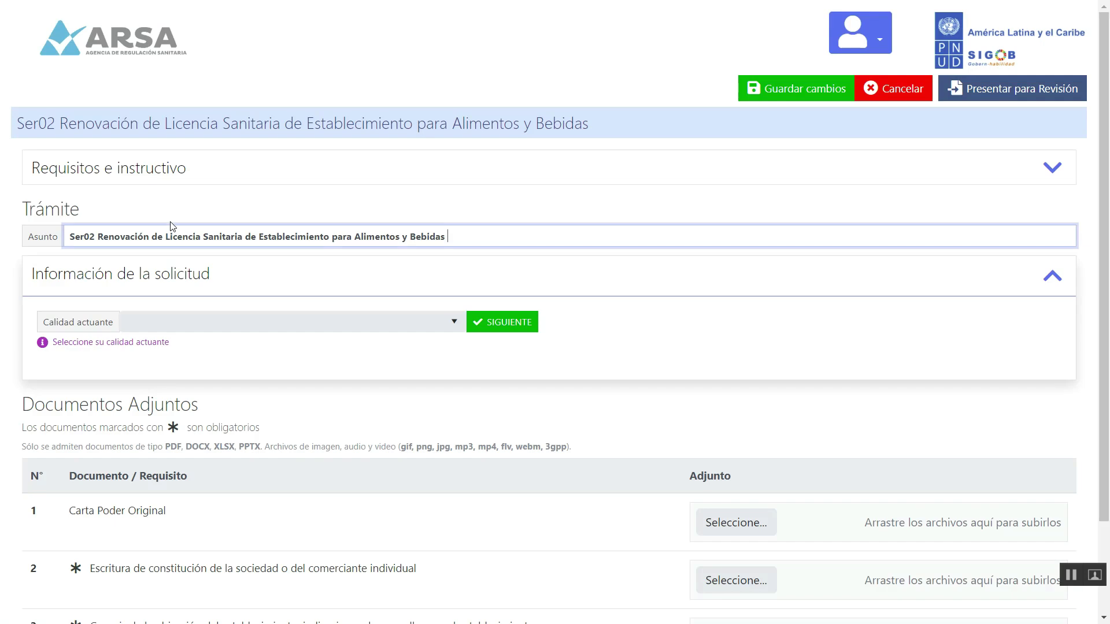
# Step: Set the acting capacity to A nombre propio and load the remaining form sections
pyautogui.click(453, 334)
pyautogui.click(399, 377)
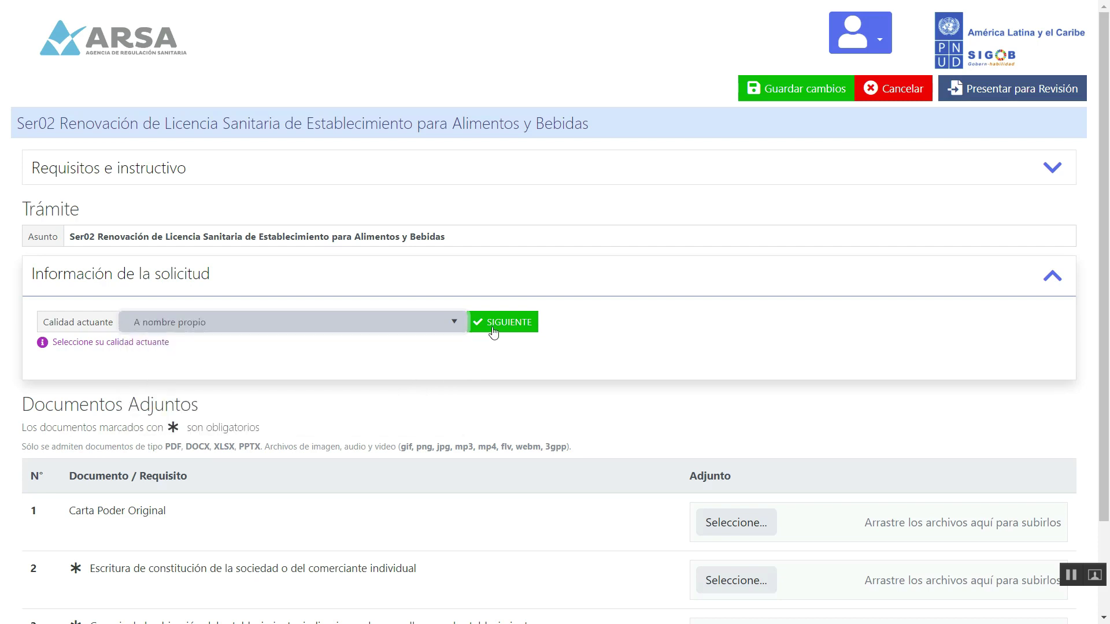
pyautogui.click(494, 330)
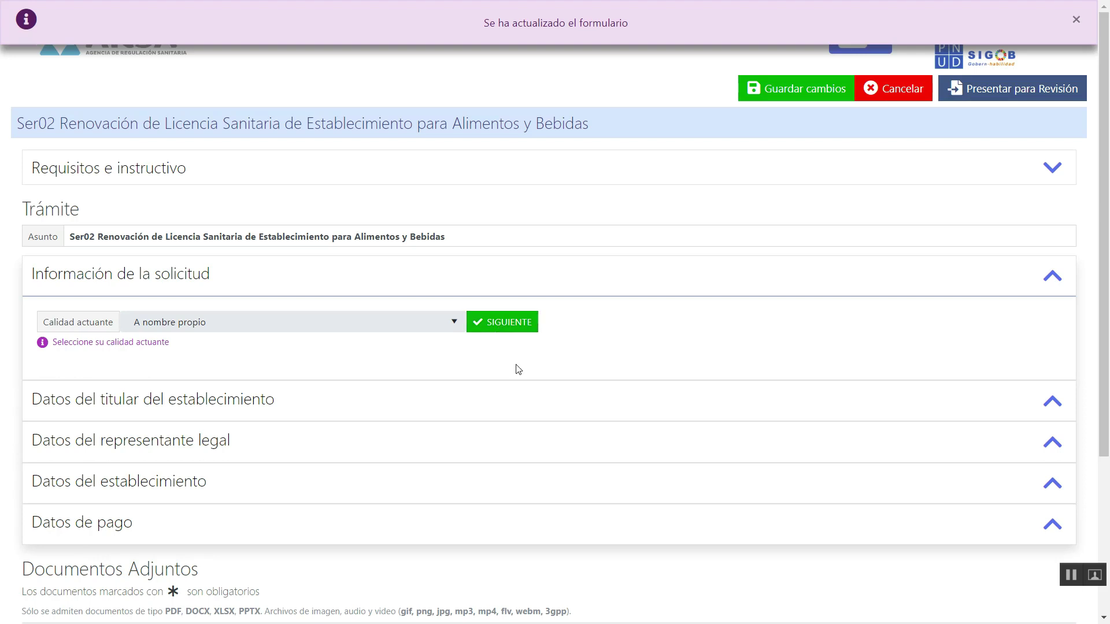
# Step: Expand the holder, legal representative and establishment sections to review their details
pyautogui.click(522, 407)
pyautogui.scroll(-5, 521, 404)
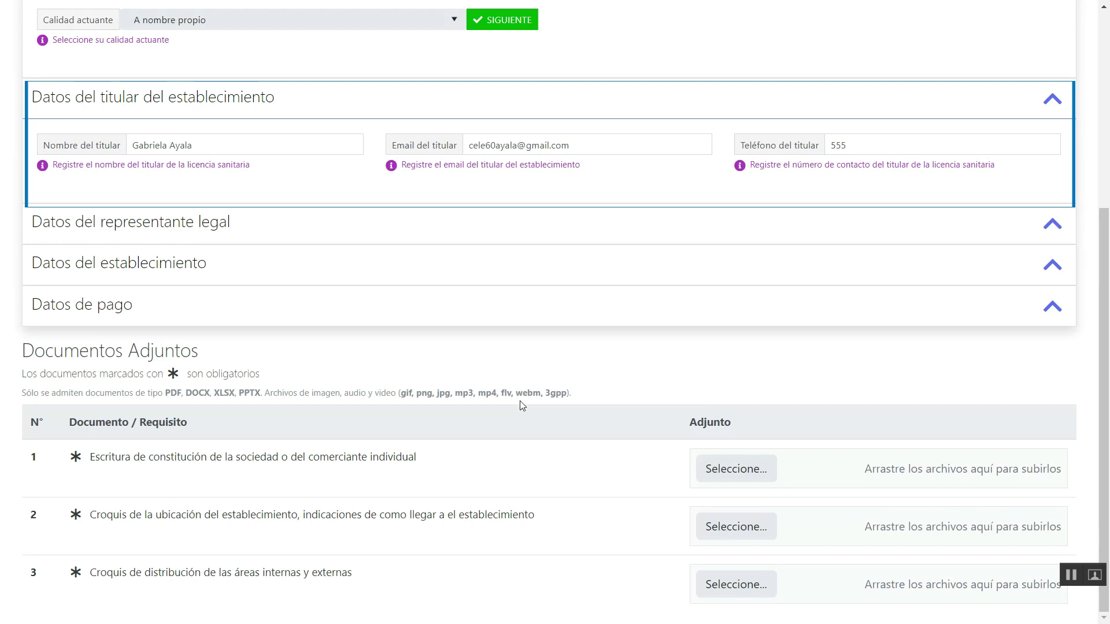
pyautogui.click(518, 234)
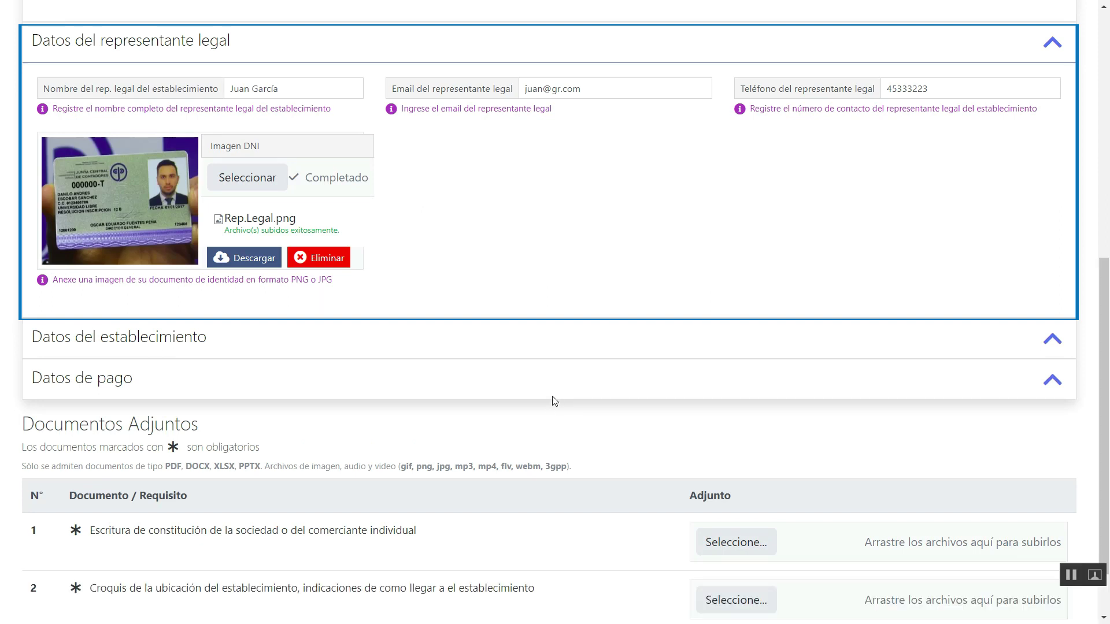
pyautogui.click(578, 353)
pyautogui.scroll(-2, 579, 351)
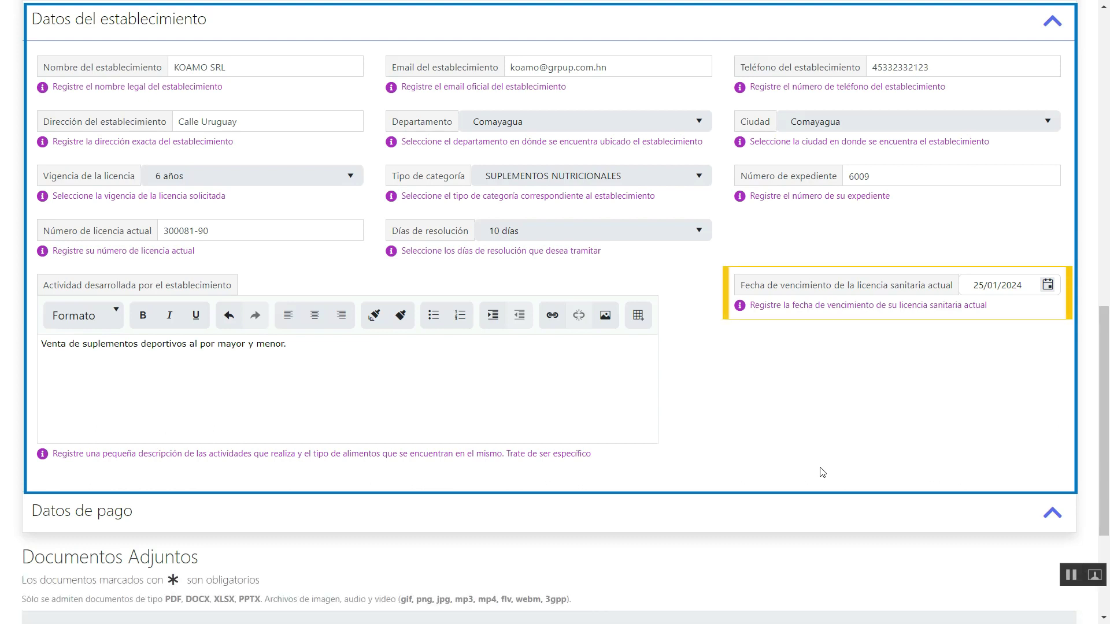
# Step: Expand the Datos de pago section to show the bank account details
pyautogui.click(828, 509)
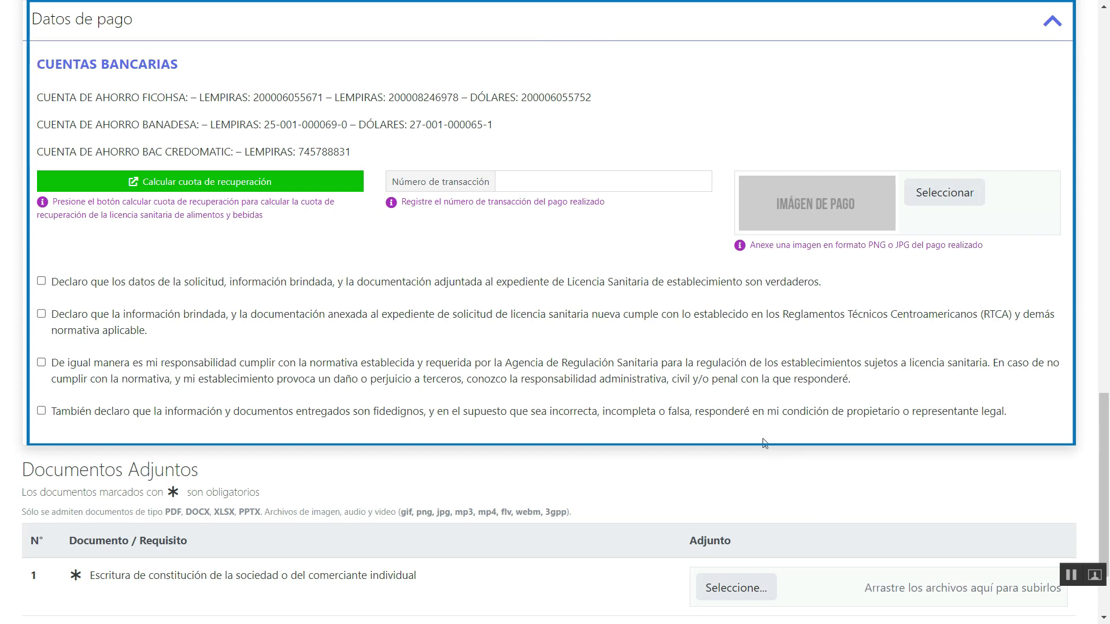
# Step: Enter transaction number 4009 and upload the RECIBO DE PAGO.png receipt
pyautogui.click(621, 185)
pyautogui.write('4009')
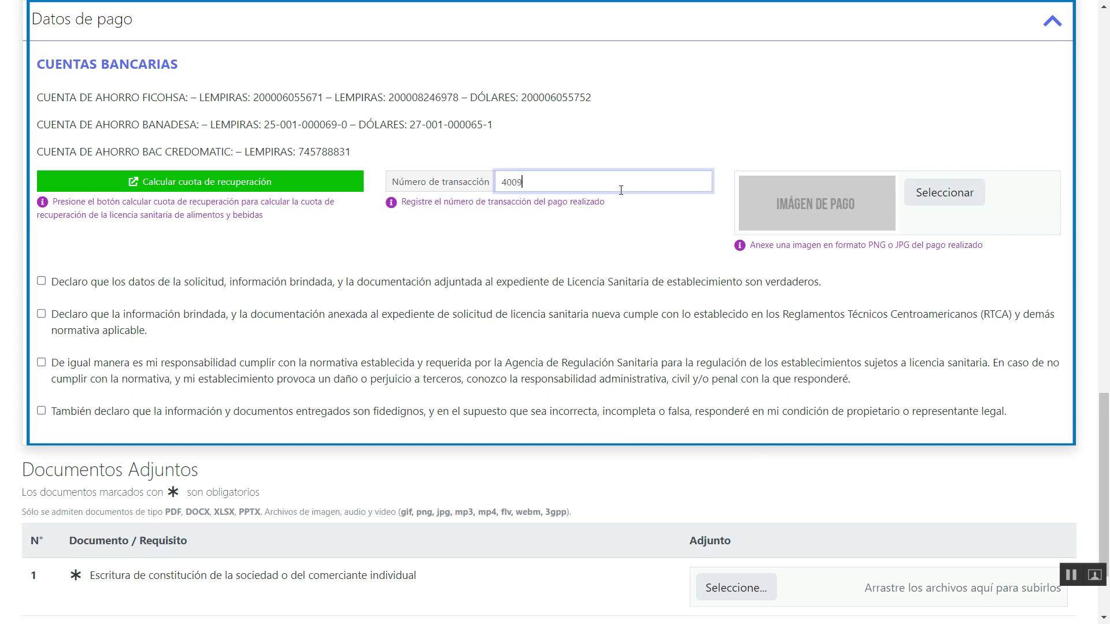
pyautogui.click(951, 201)
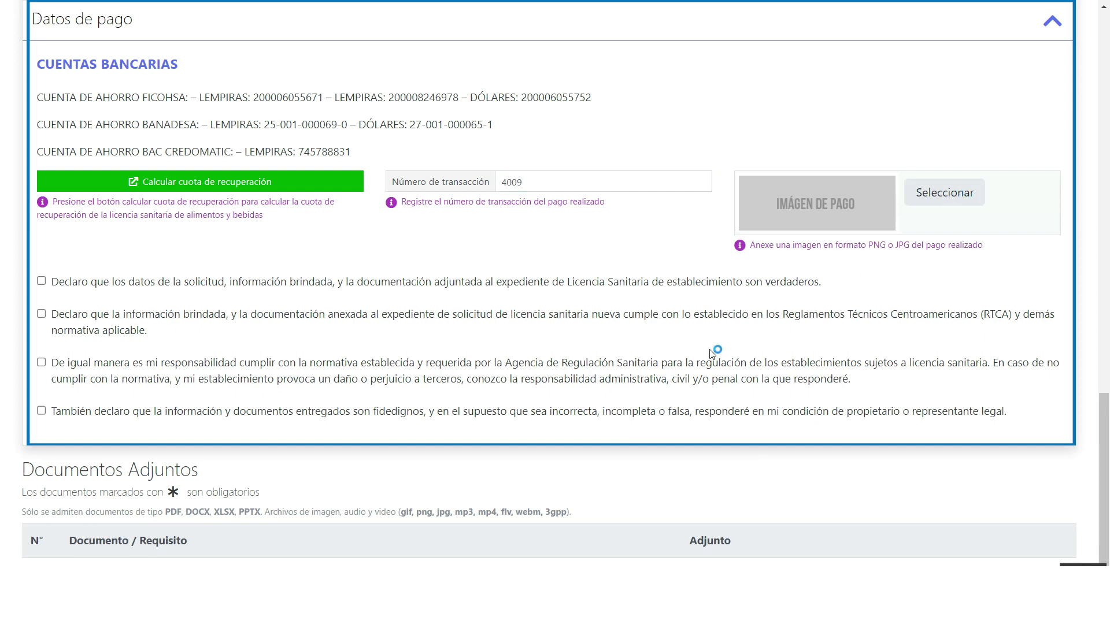
pyautogui.scroll(-5, 282, 235)
pyautogui.click(167, 139)
pyautogui.click(412, 326)
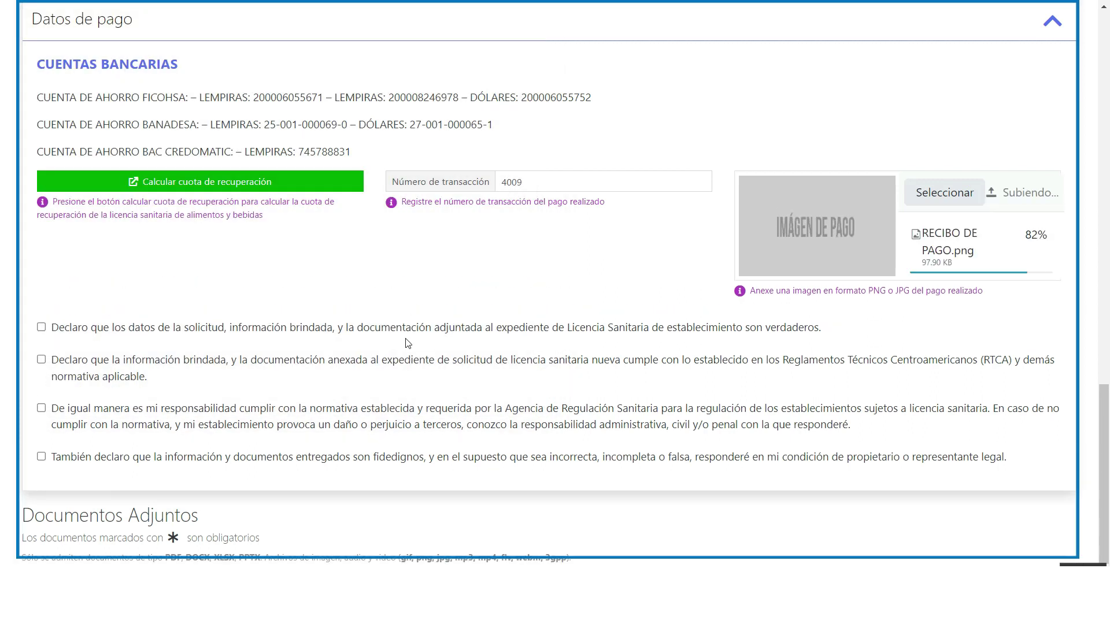
# Step: Tick all four payment declarations
pyautogui.click(41, 394)
pyautogui.click(41, 427)
pyautogui.click(42, 474)
pyautogui.click(41, 523)
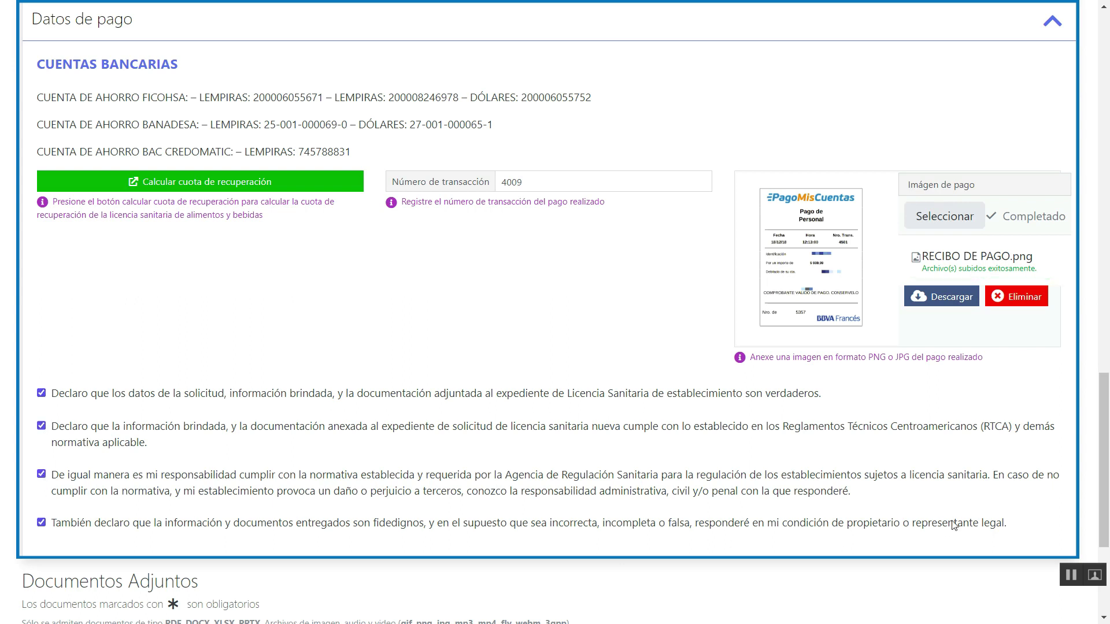
pyautogui.scroll(-4, 1106, 408)
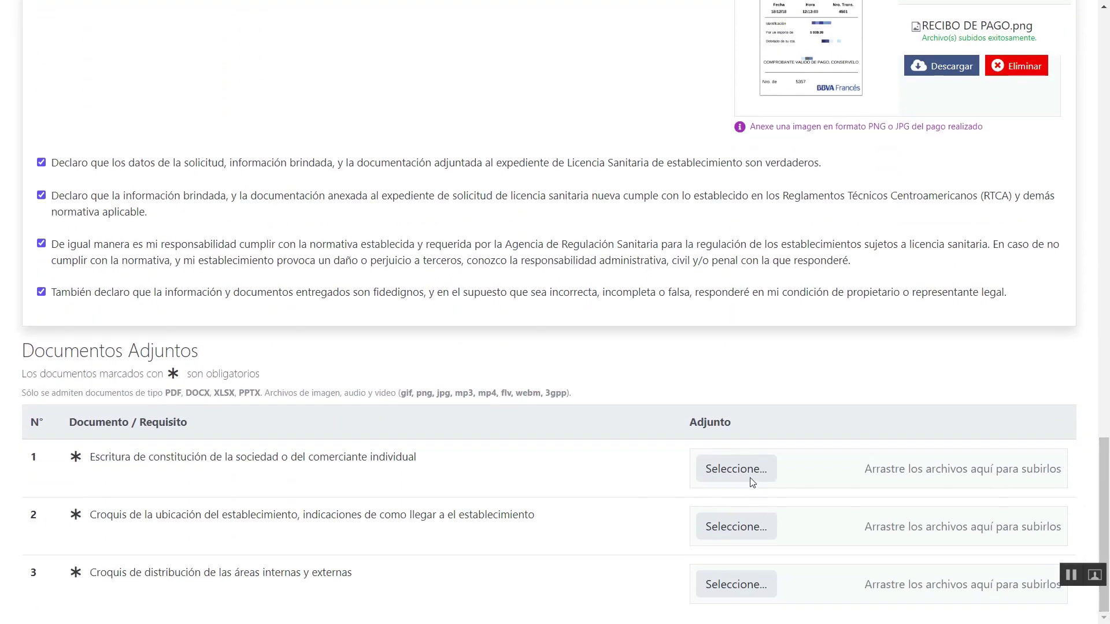
# Step: Attach Escritura.pdf to the deed of incorporation requirement
pyautogui.click(747, 476)
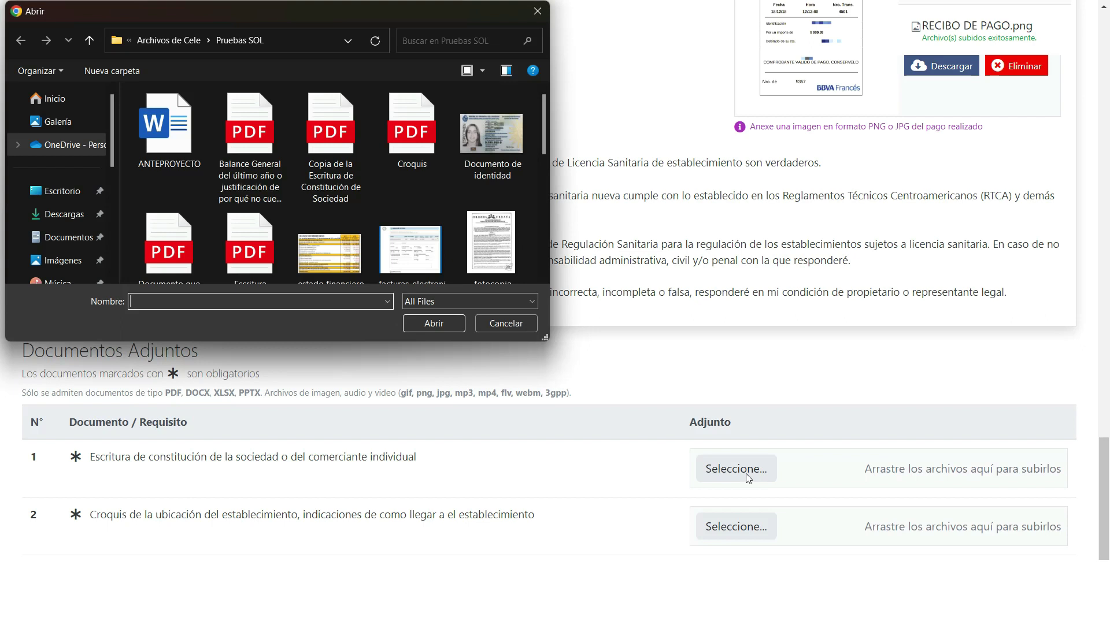
pyautogui.scroll(-1, 266, 207)
pyautogui.click(258, 214)
pyautogui.click(416, 324)
# Step: Attach the Croquis file to the location sketch and the third required document
pyautogui.scroll(-2, 679, 458)
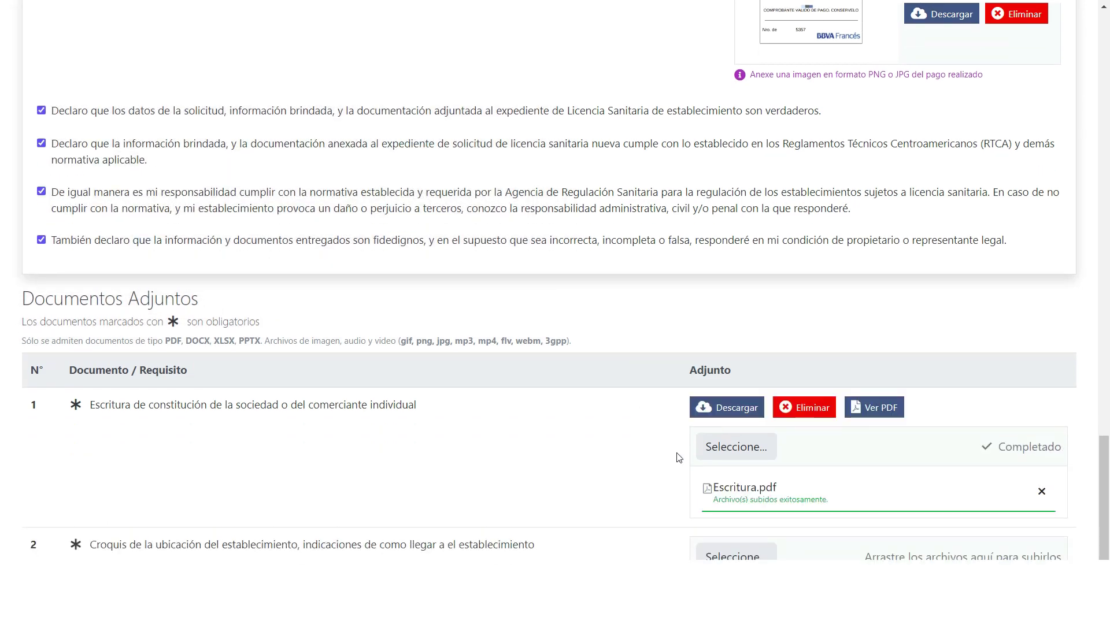
pyautogui.click(708, 526)
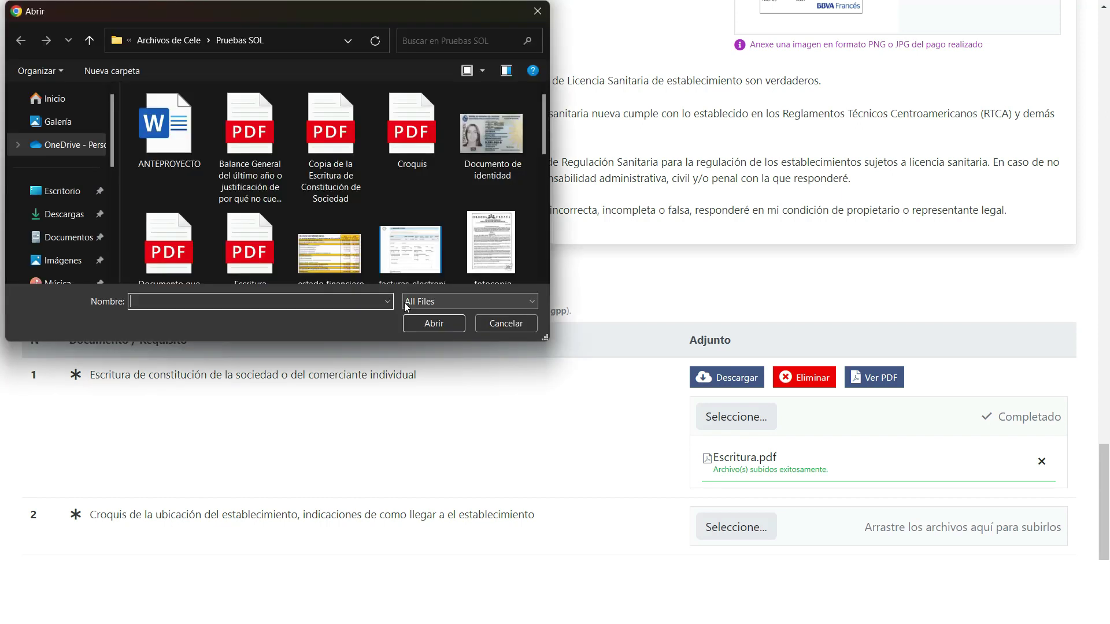
pyautogui.click(412, 128)
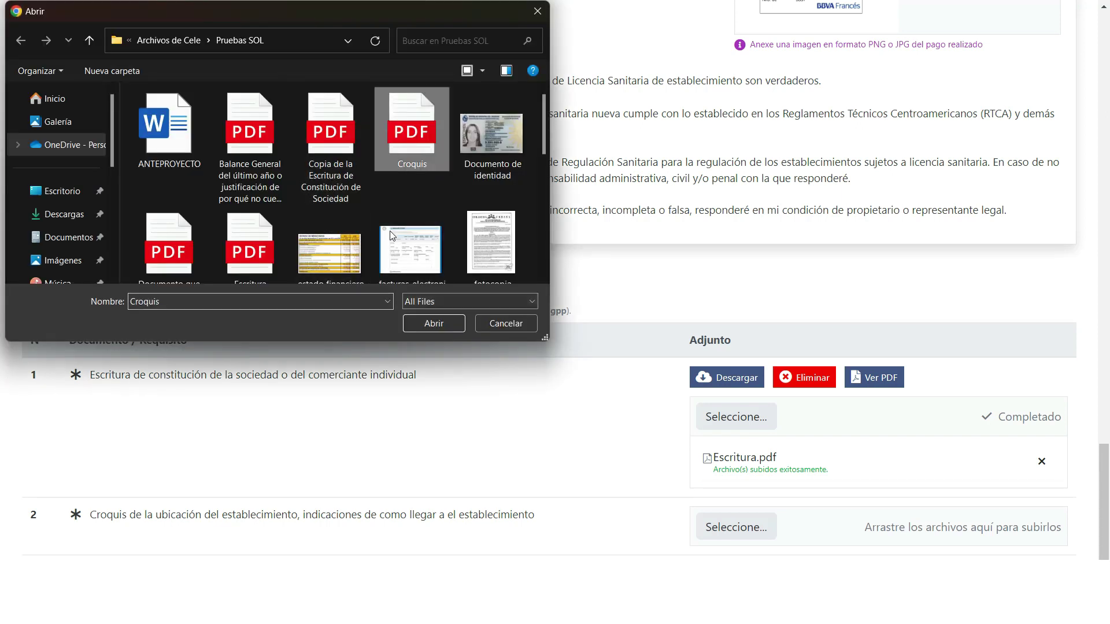
pyautogui.click(433, 323)
pyautogui.scroll(-1, 674, 402)
pyautogui.click(722, 575)
pyautogui.click(410, 131)
pyautogui.click(433, 323)
pyautogui.moveTo(1104, 445); pyautogui.dragTo(1105, 10)
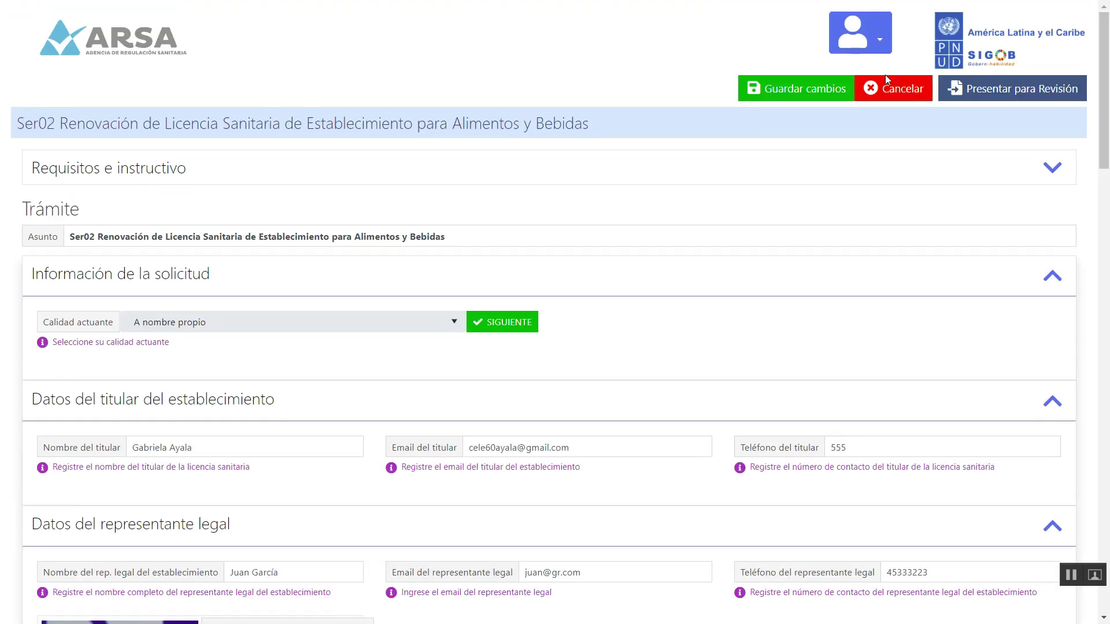
# Step: Save the Ser02 request and submit it for review, confirming with Sí
pyautogui.click(770, 98)
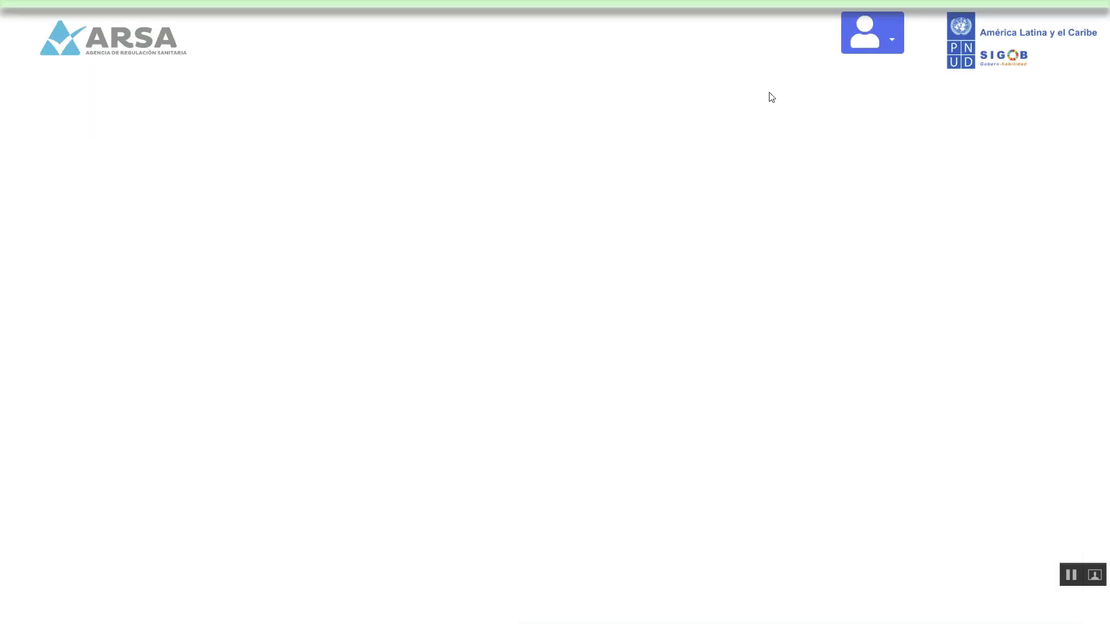
pyautogui.click(510, 368)
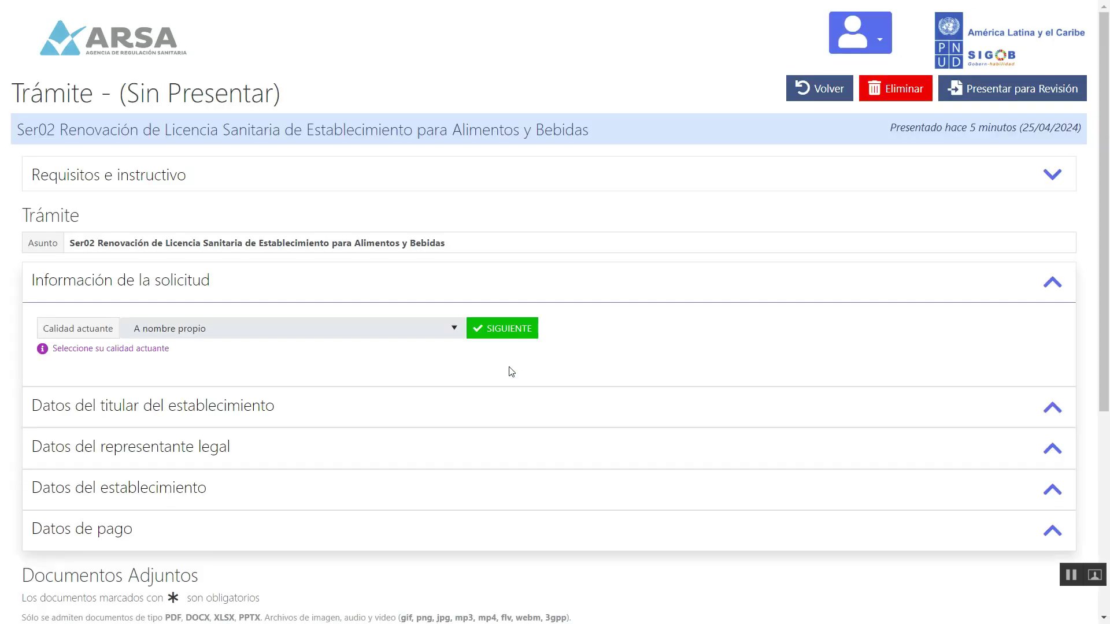
pyautogui.click(1005, 94)
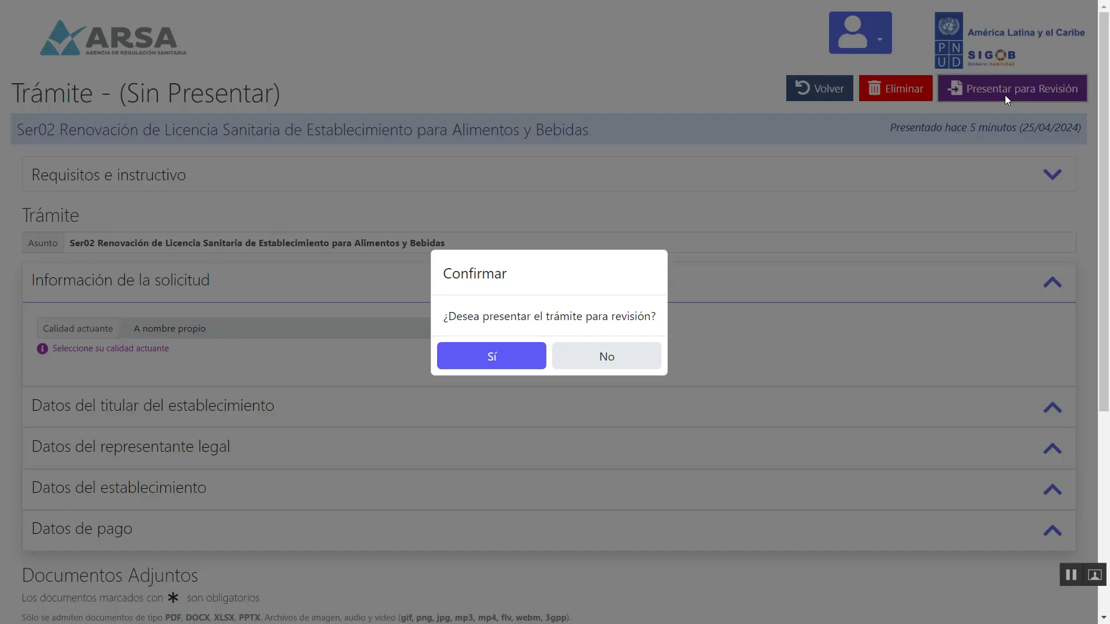
pyautogui.click(524, 365)
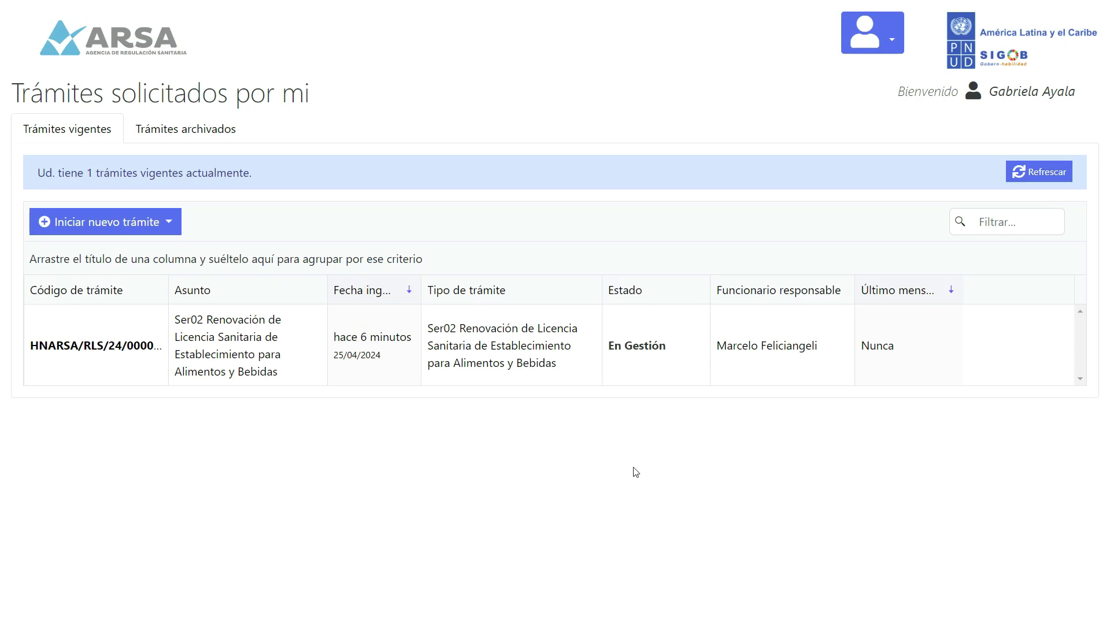
# Step: Send the reviewer a query asking whether the request has any observation, closing with 'Gracias'
pyautogui.doubleClick(633, 352)
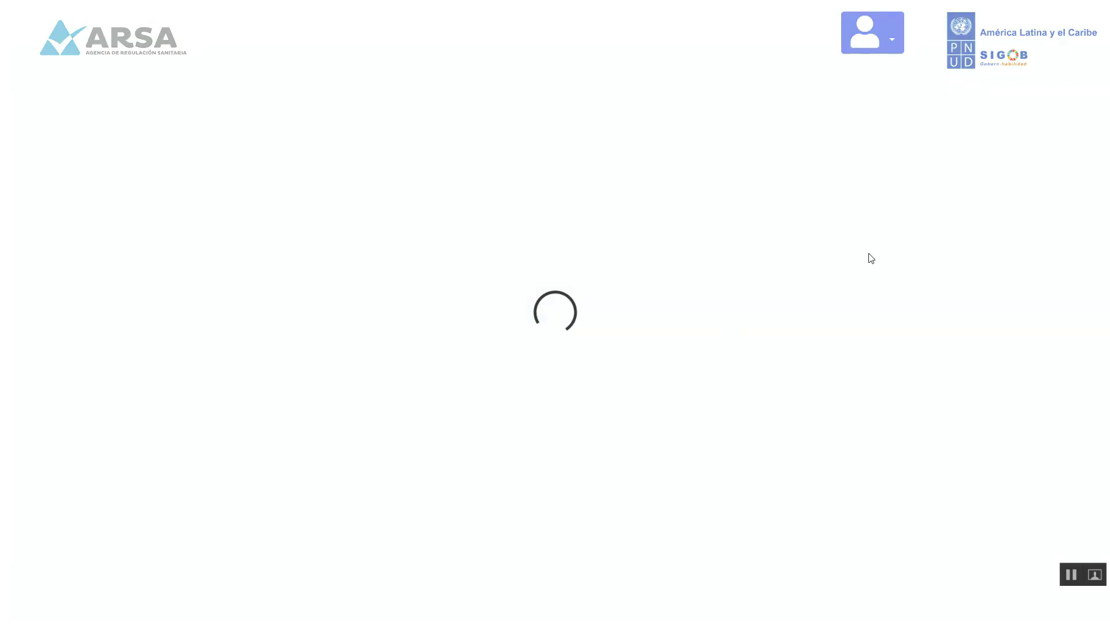
pyautogui.click(995, 98)
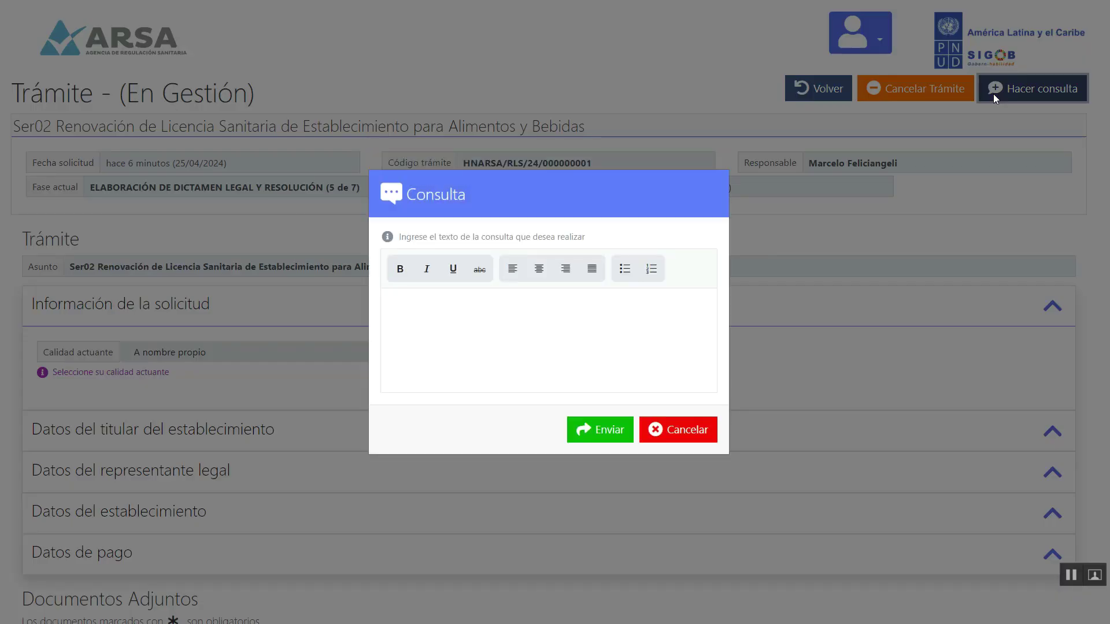
pyautogui.click(649, 300)
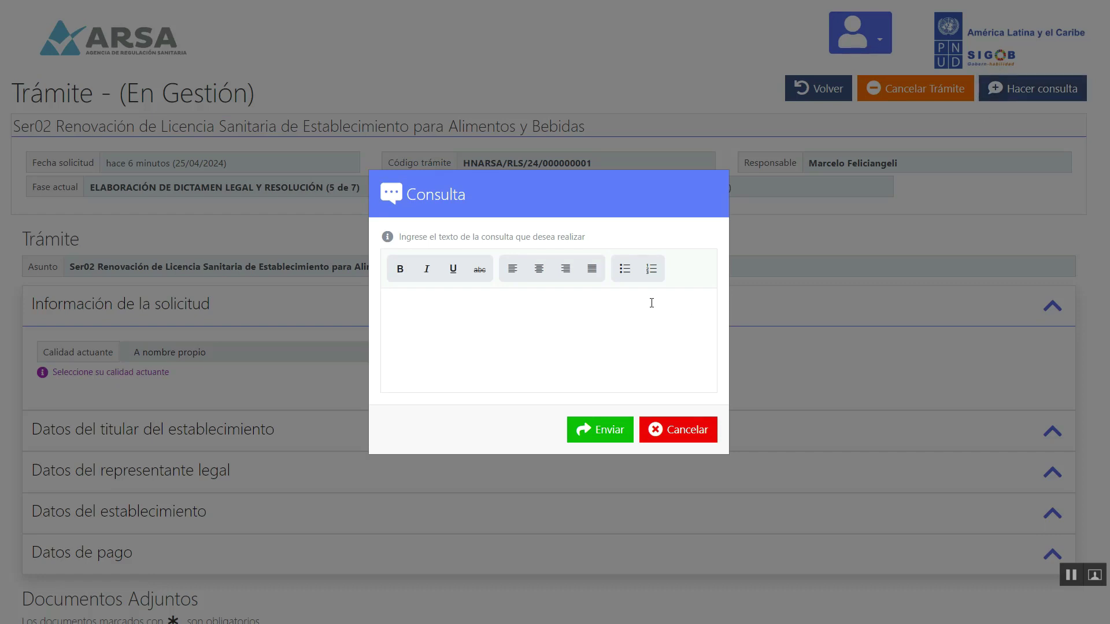
pyautogui.write('Sr. Marcelo, me gustaría saber si el trámite tiene algún tipo de observación.')
pyautogui.press('Return')
pyautogui.press('Return')
pyautogui.write('G')
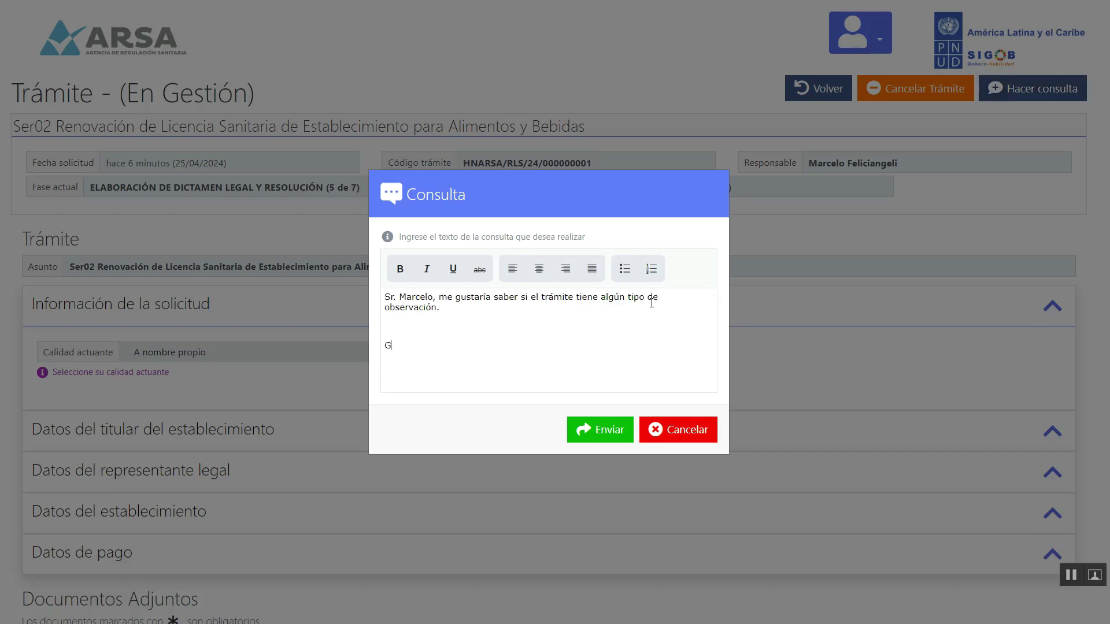
pyautogui.write('racias')
pyautogui.click(570, 440)
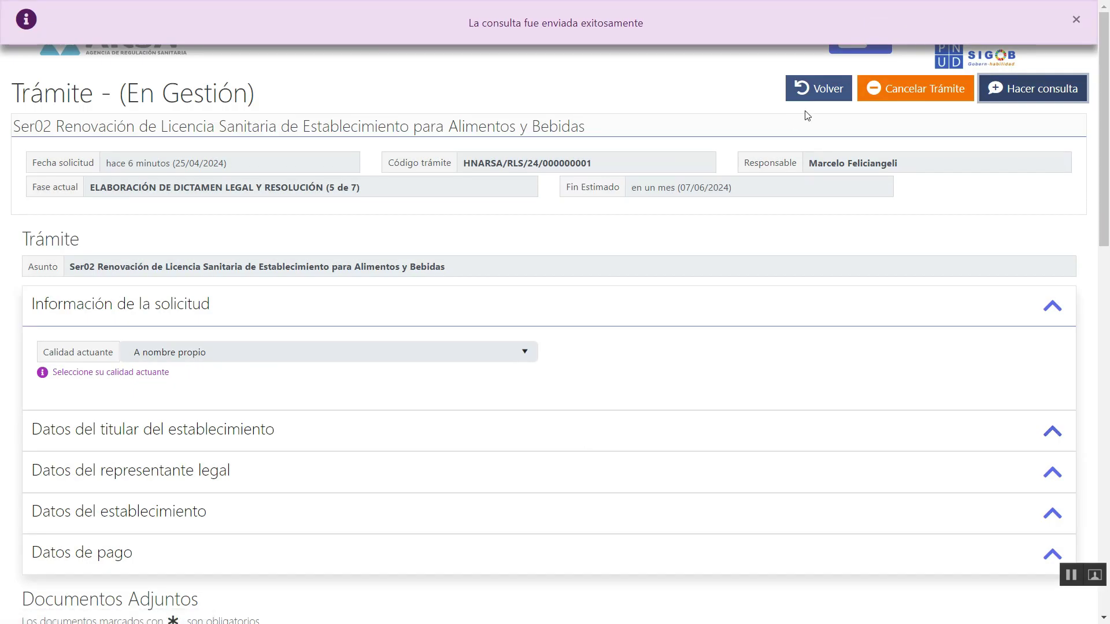
pyautogui.click(812, 102)
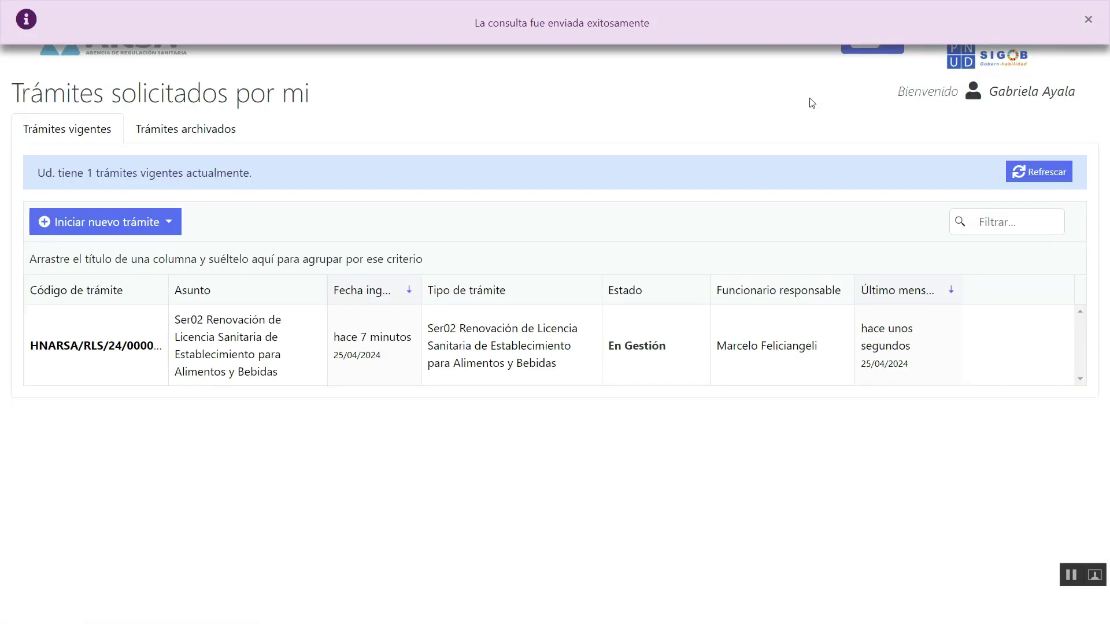
# Step: Open the Aprobado Ser02 request and scroll to its attachments, including Licencia Sanitaria Renovada
pyautogui.click(1069, 575)
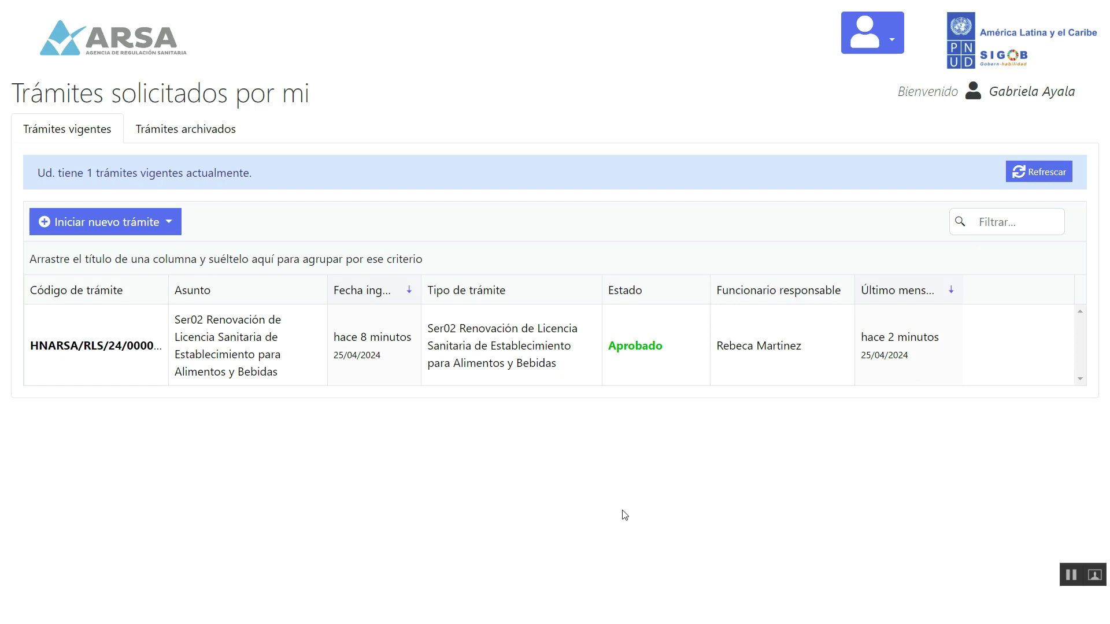
pyautogui.doubleClick(608, 365)
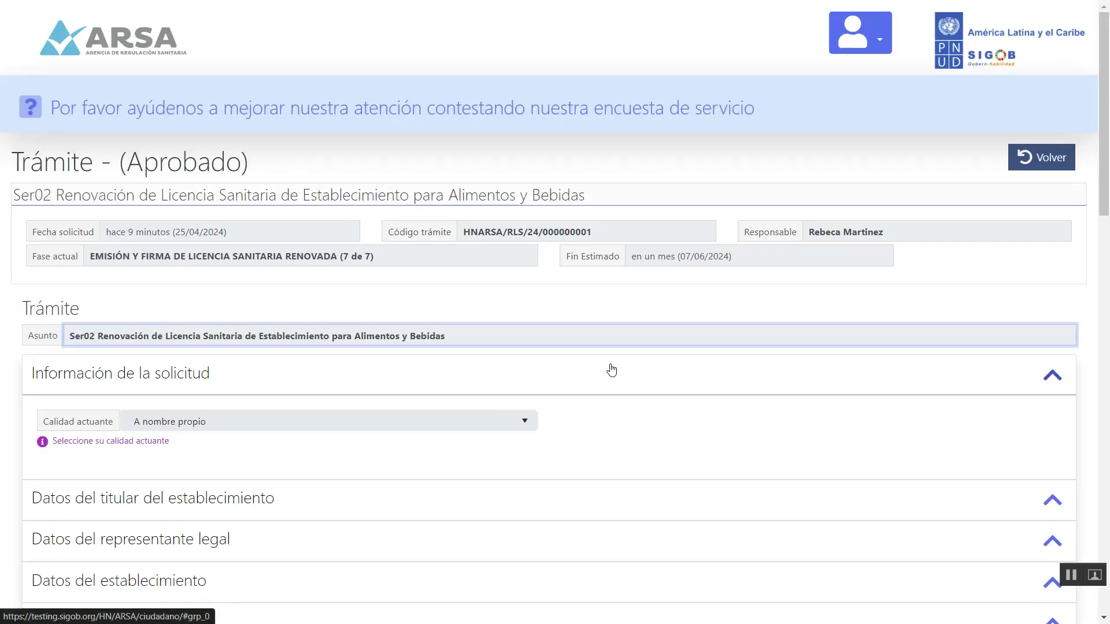
pyautogui.moveTo(1105, 151); pyautogui.dragTo(1108, 304)
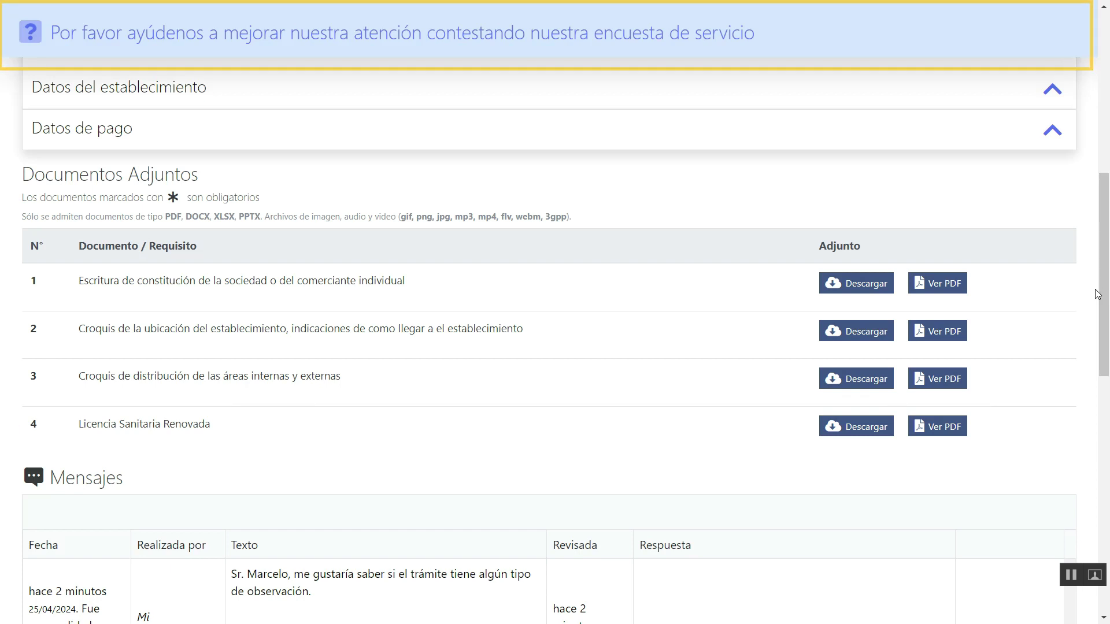
# Step: Complete the service survey with 'No tengo recomendaciones' and return to the now-empty requests list
pyautogui.click(635, 42)
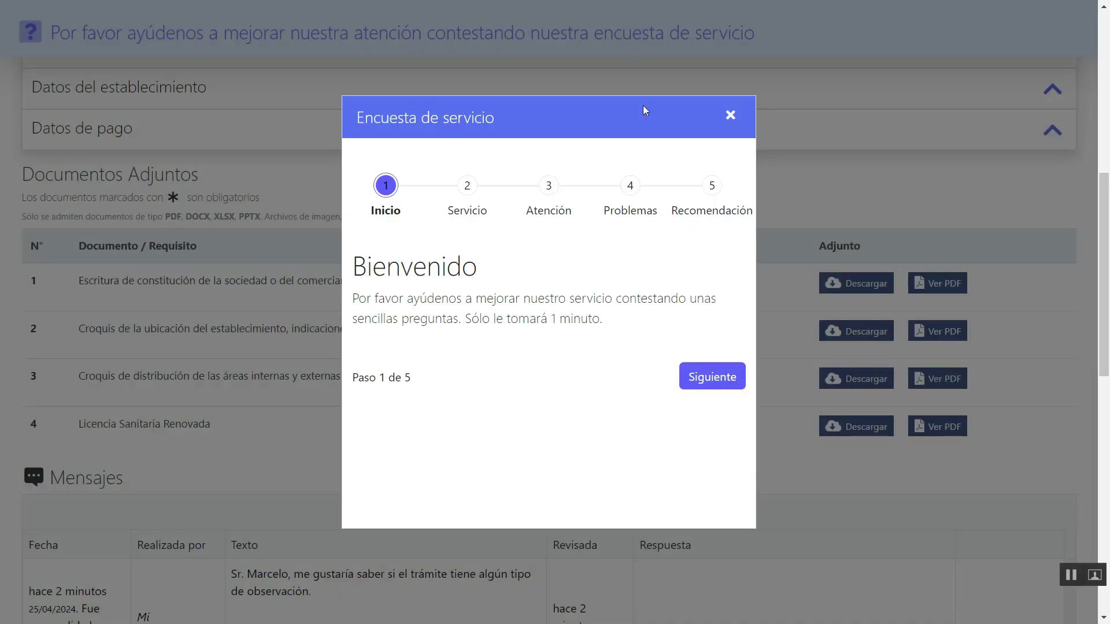
pyautogui.click(692, 376)
pyautogui.click(695, 373)
pyautogui.click(706, 376)
pyautogui.click(715, 379)
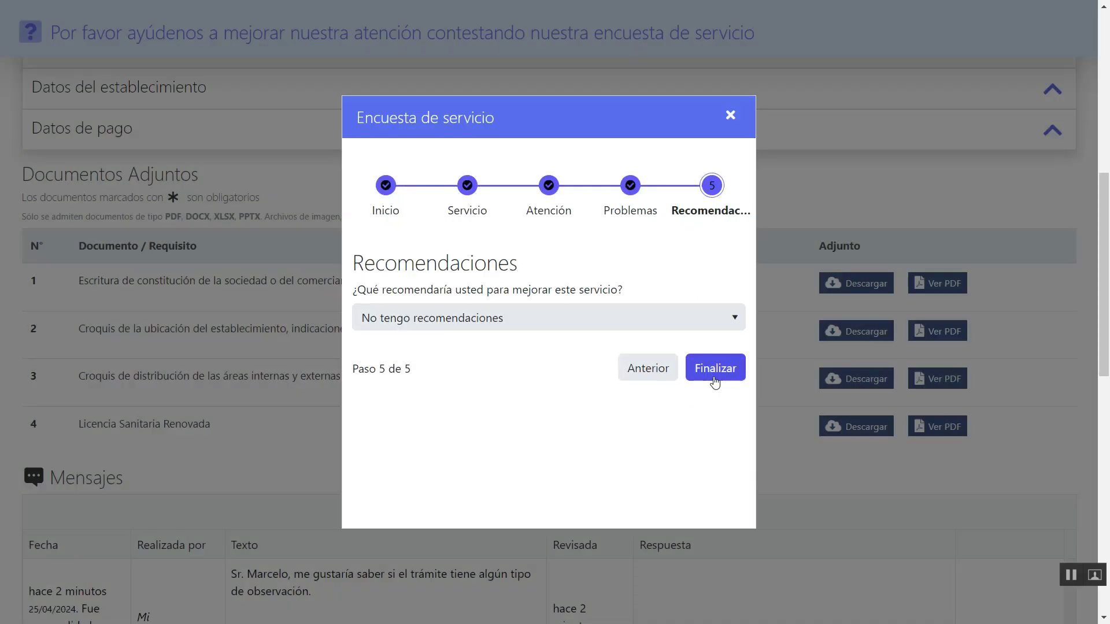
pyautogui.click(715, 368)
pyautogui.moveTo(1099, 340); pyautogui.dragTo(1107, 149)
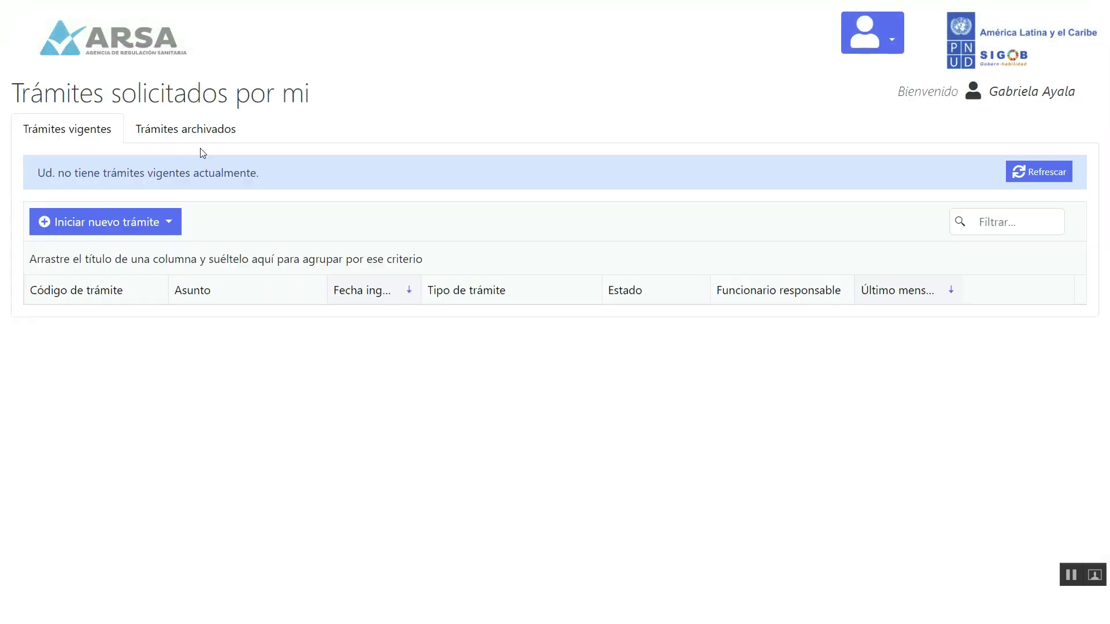
pyautogui.click(197, 148)
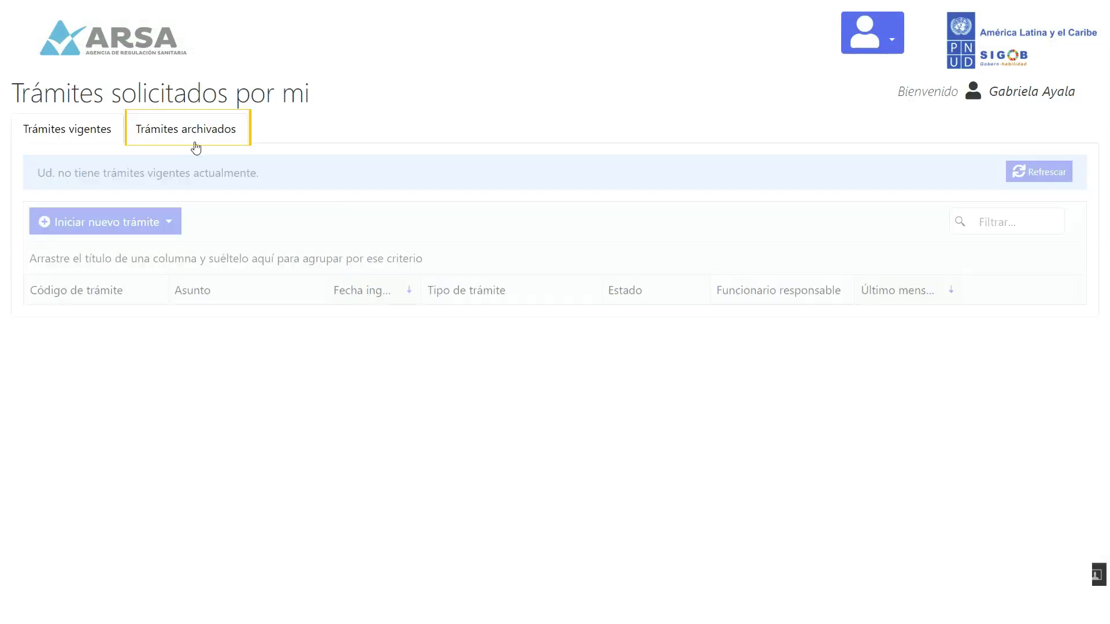